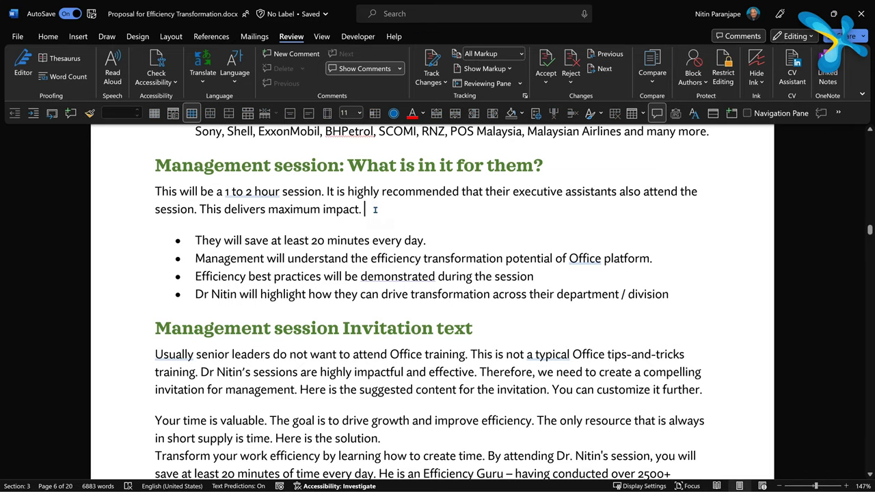
Step: Turn on Track Changes from the Review tab
{"action": "left_click", "coordinate": [47, 37]}
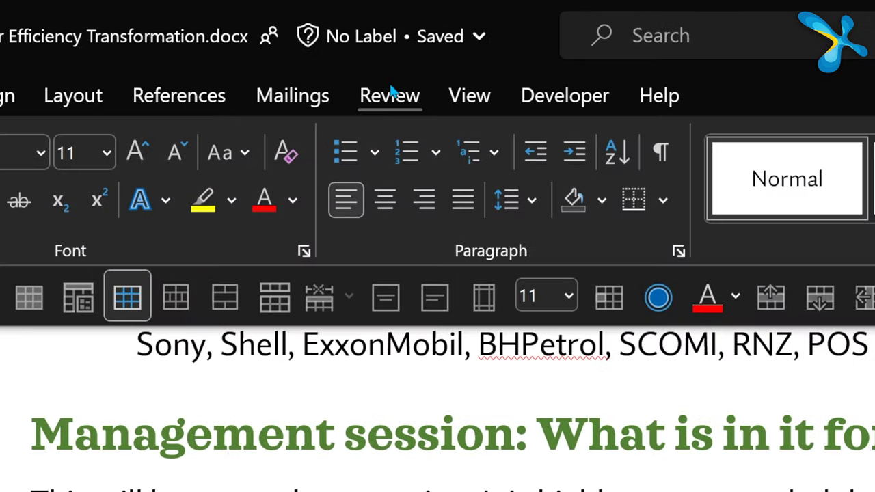
{"action": "left_click", "coordinate": [392, 94]}
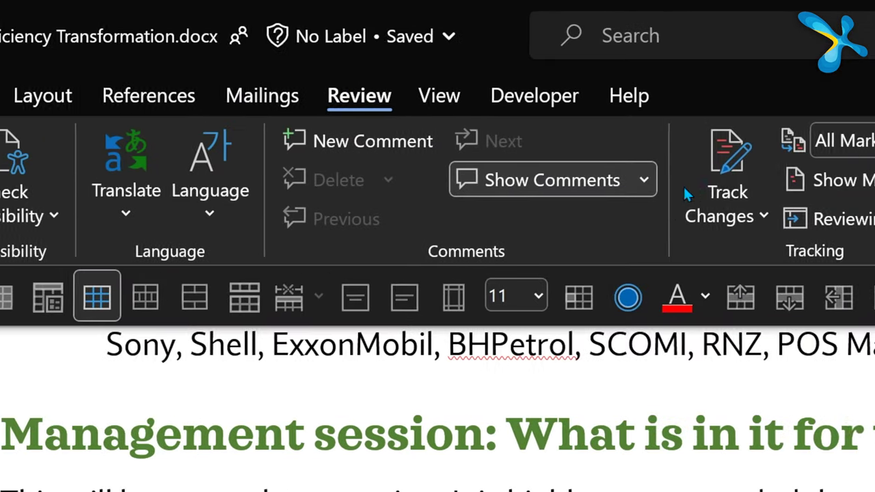
{"action": "left_click", "coordinate": [374, 167]}
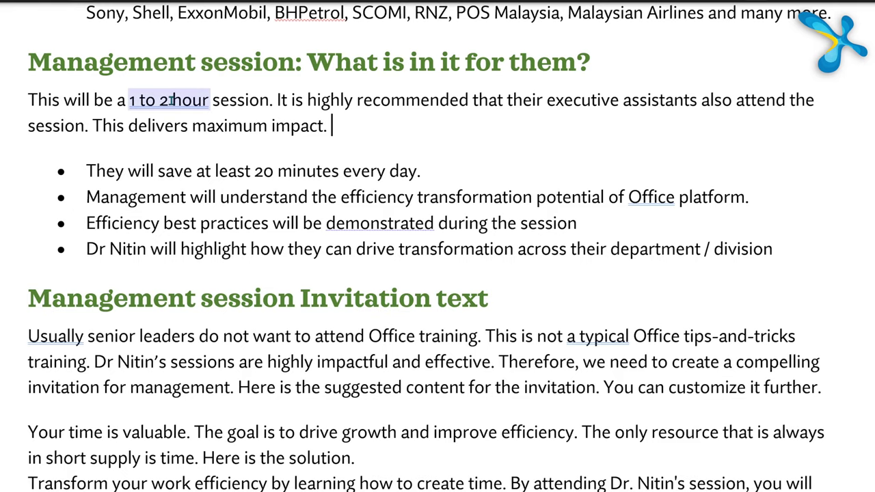
Step: Accept the '1-to-2-hour' grammar suggestion and delete 'Officer' in item 17 as tracked edits
{"action": "left_click", "coordinate": [171, 100]}
{"action": "left_click", "coordinate": [162, 169]}
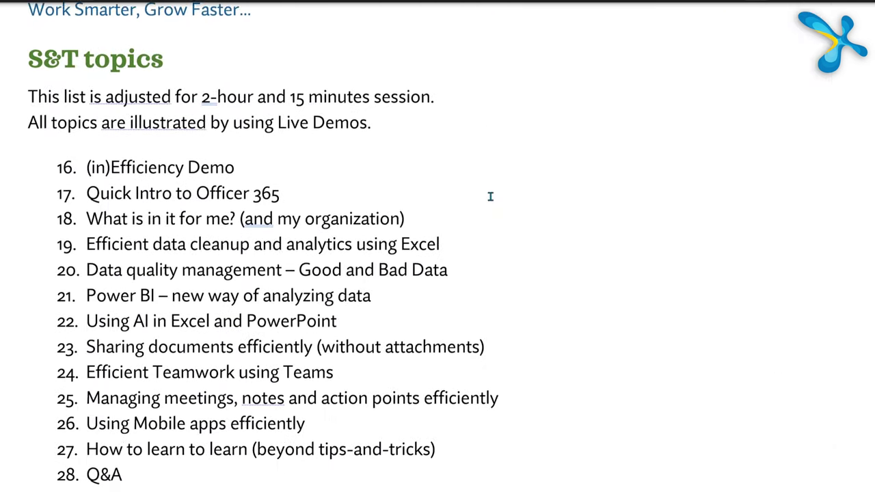
{"action": "key", "text": "ctrl+Delete"}
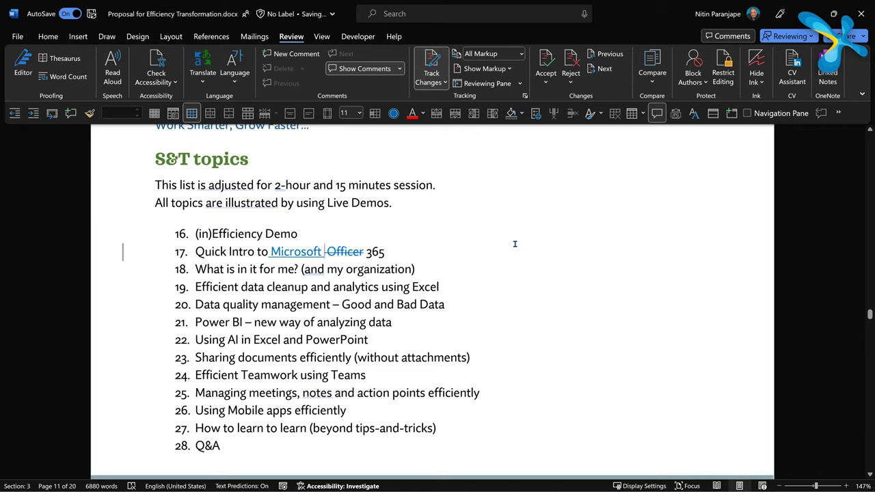
{"action": "key", "text": "ctrl+Home"}
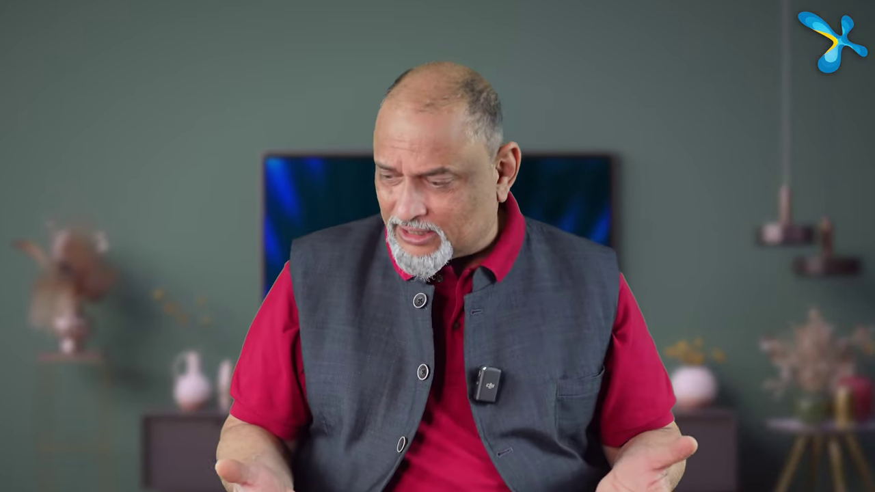
{"action": "left_click", "coordinate": [547, 87]}
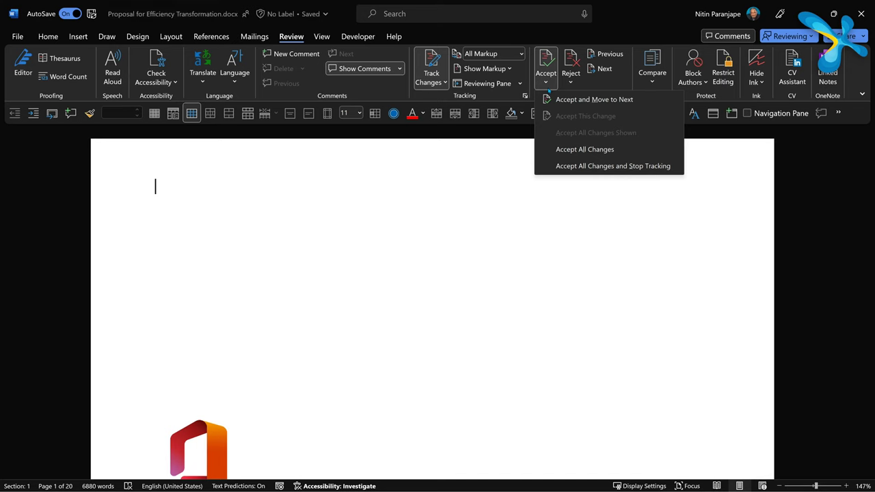
{"action": "key", "text": "Escape"}
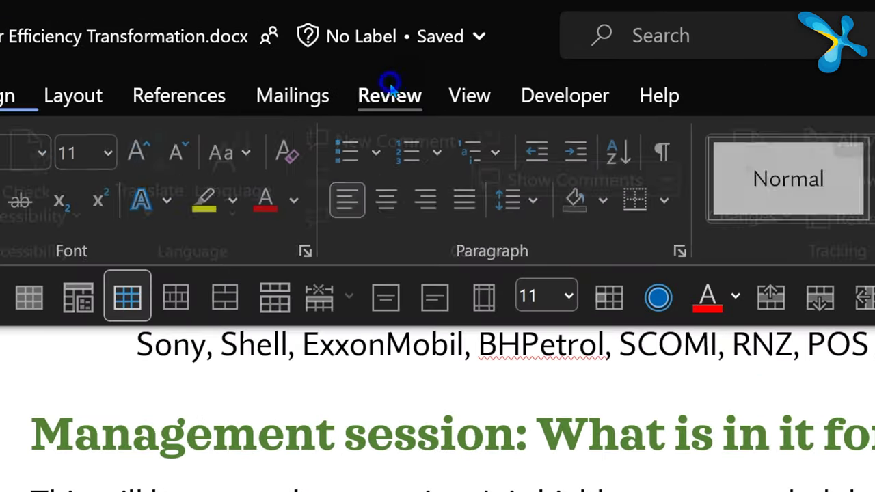
Step: Toggle change tracking, then show all tracked changes in the User Session topics in full
{"action": "left_click", "coordinate": [374, 164]}
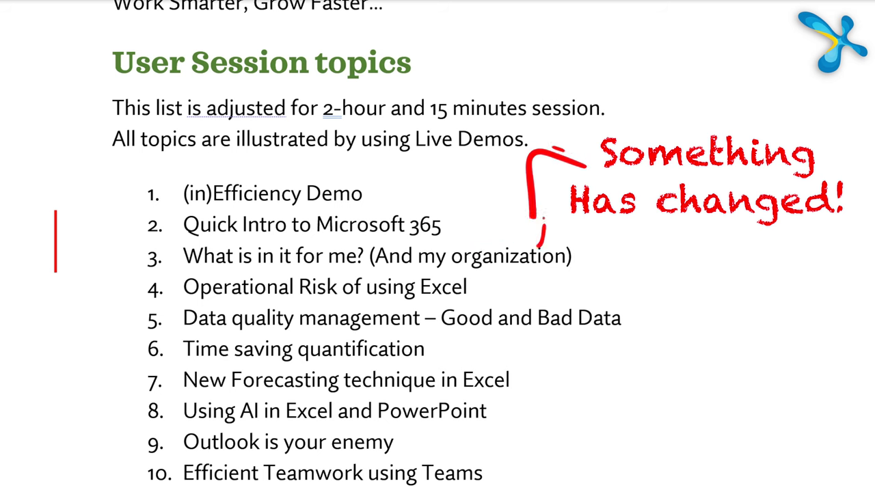
{"action": "left_click", "coordinate": [57, 231]}
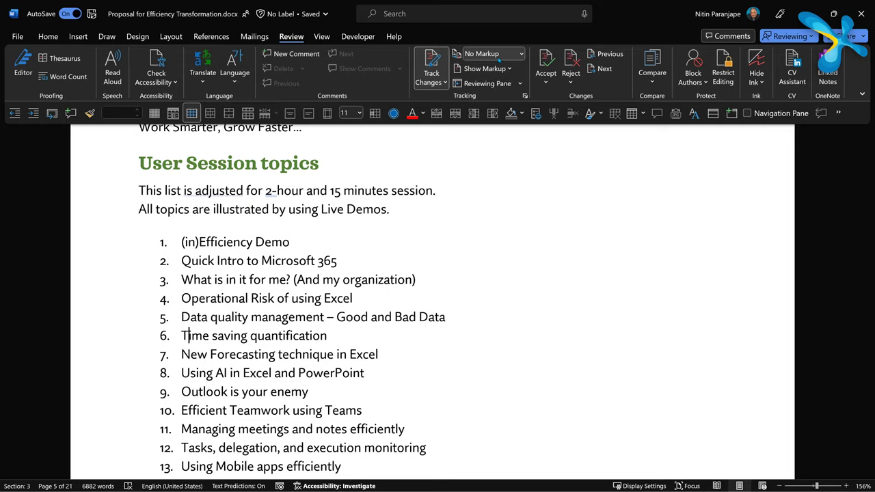
Step: Switch the Display for Review view to Original to see the topics list as first written
{"action": "left_click", "coordinate": [499, 29]}
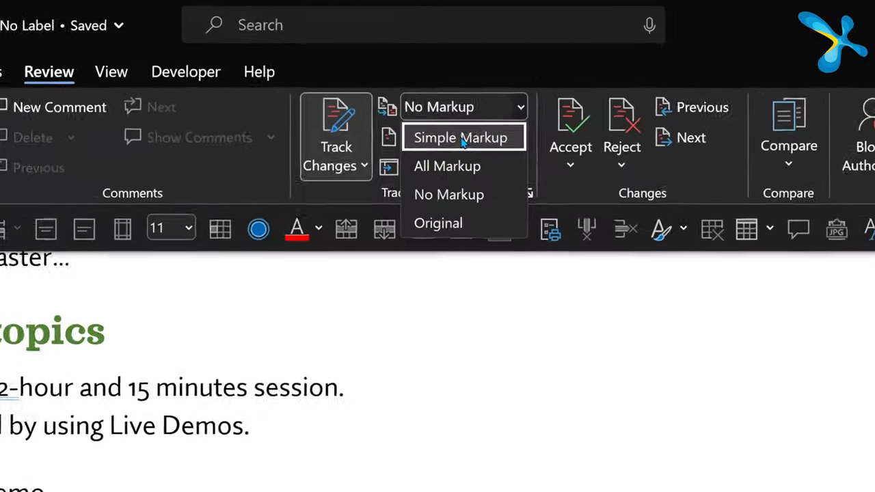
{"action": "left_click", "coordinate": [404, 326]}
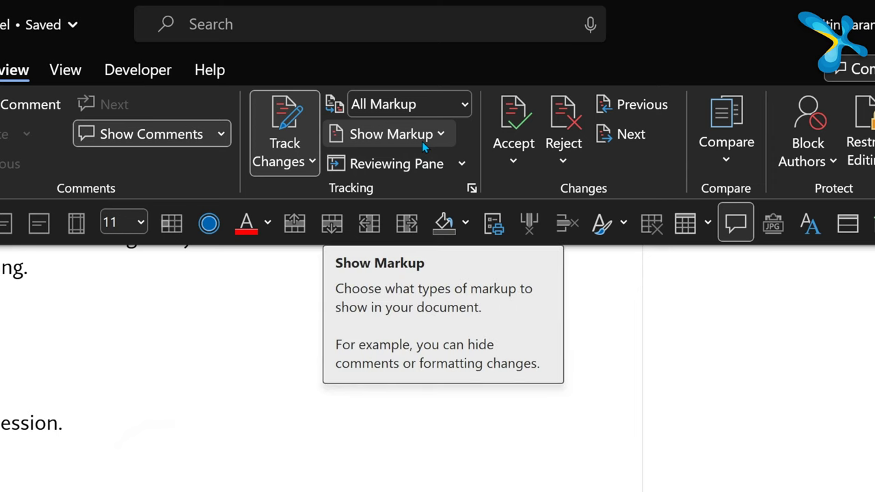
Step: Open the Show Markup list of markup types, including formatting and balloon display
{"action": "left_click", "coordinate": [422, 142]}
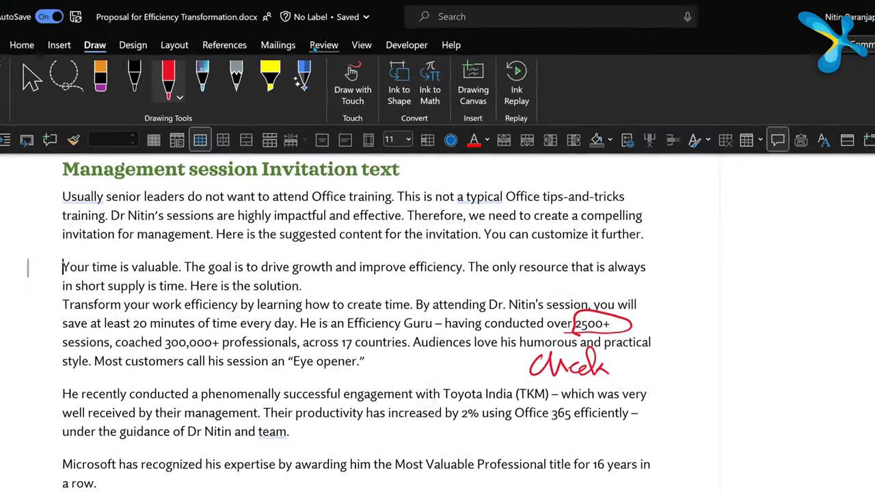
Step: Open the Reviewing Pane beside the proposal and scroll through its list of revisions
{"action": "left_click", "coordinate": [256, 34]}
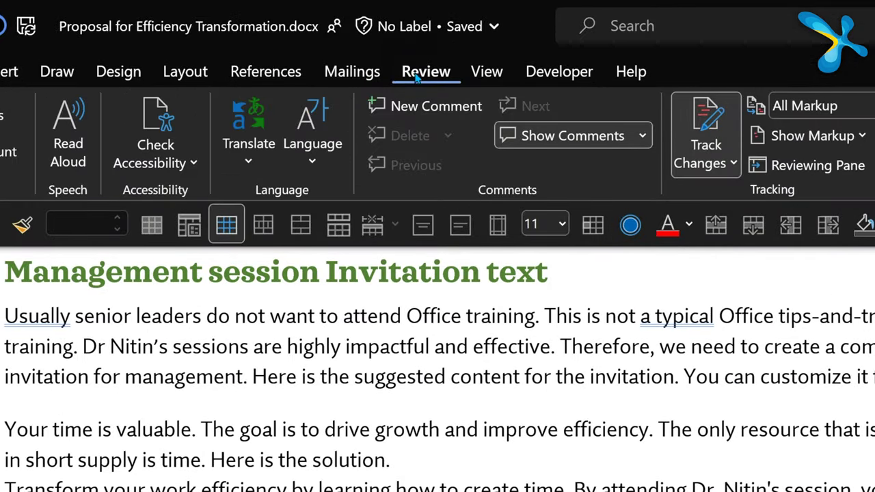
{"action": "left_click", "coordinate": [440, 173]}
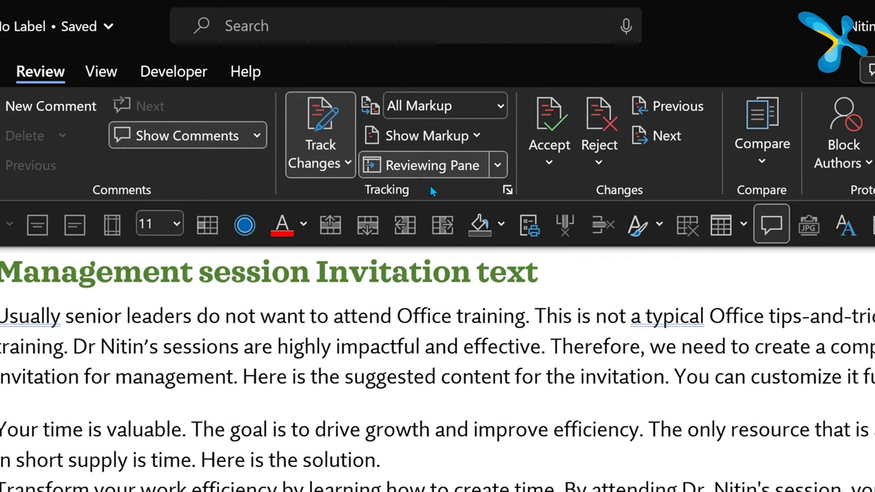
{"action": "scroll", "coordinate": [81, 274], "scroll_direction": "down", "scroll_amount": 3}
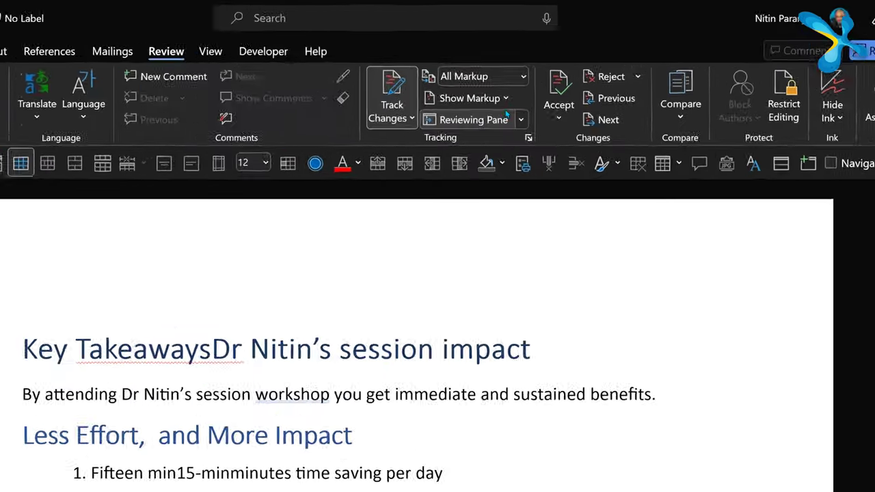
Step: Uncheck Boss under Show Markup > Specific People to hide that reviewer's changes
{"action": "left_click", "coordinate": [524, 69]}
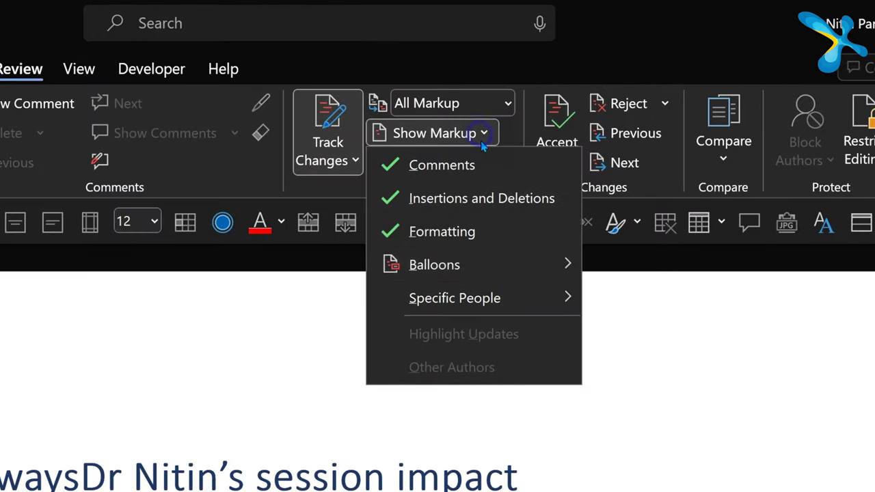
{"action": "mouse_move", "coordinate": [507, 306]}
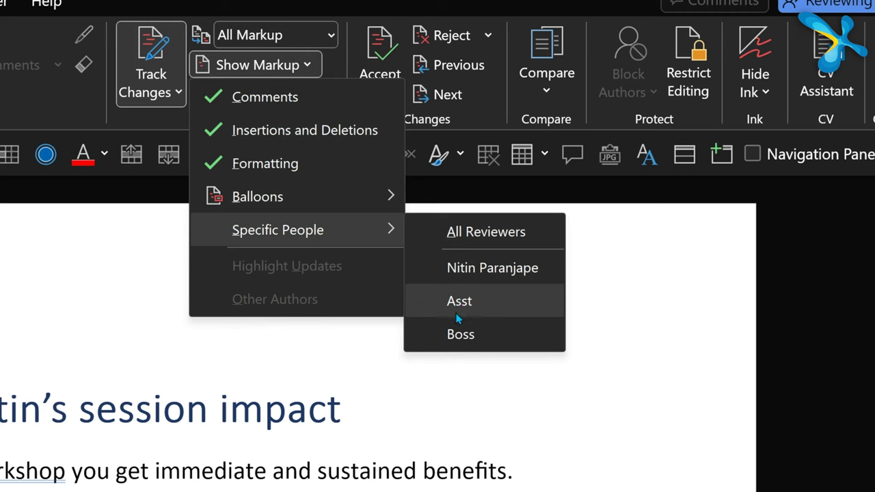
{"action": "left_click", "coordinate": [455, 336]}
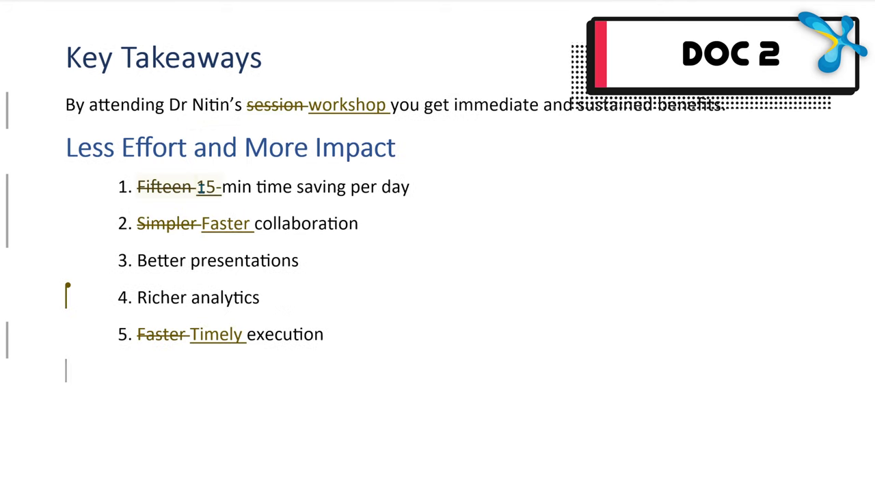
{"action": "mouse_move", "coordinate": [203, 187]}
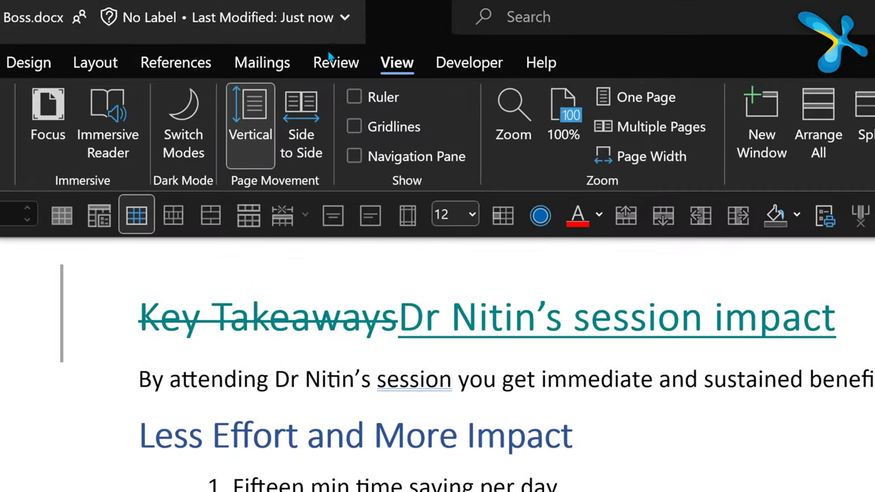
Step: In Compare > Combine, pick Track Nitin.docx as original and Track Asst.docx as revised
{"action": "left_click", "coordinate": [338, 63]}
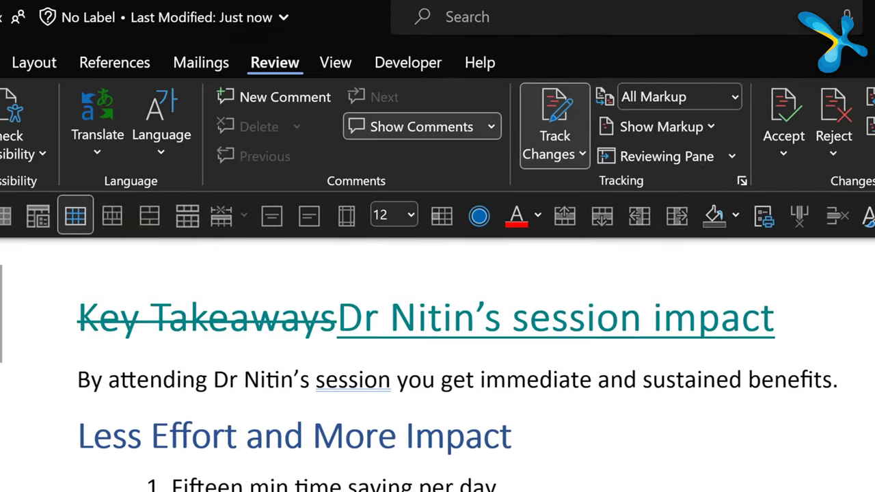
{"action": "left_click", "coordinate": [436, 155]}
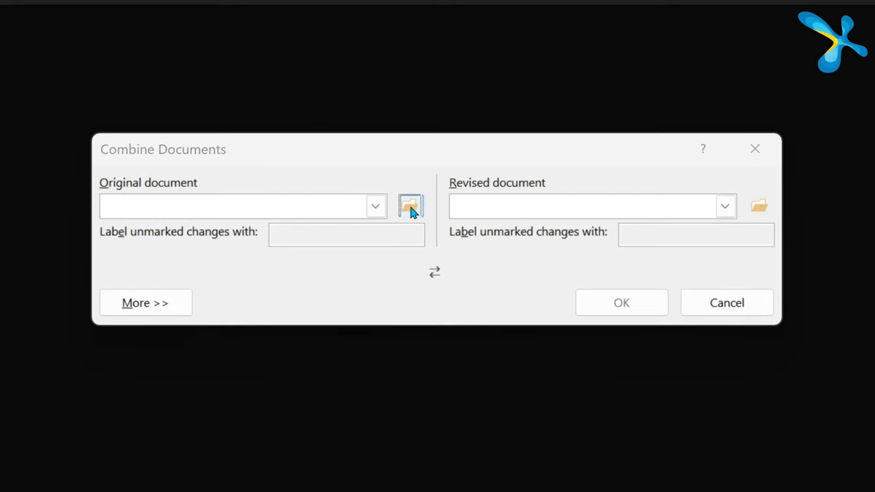
{"action": "left_click", "coordinate": [411, 207]}
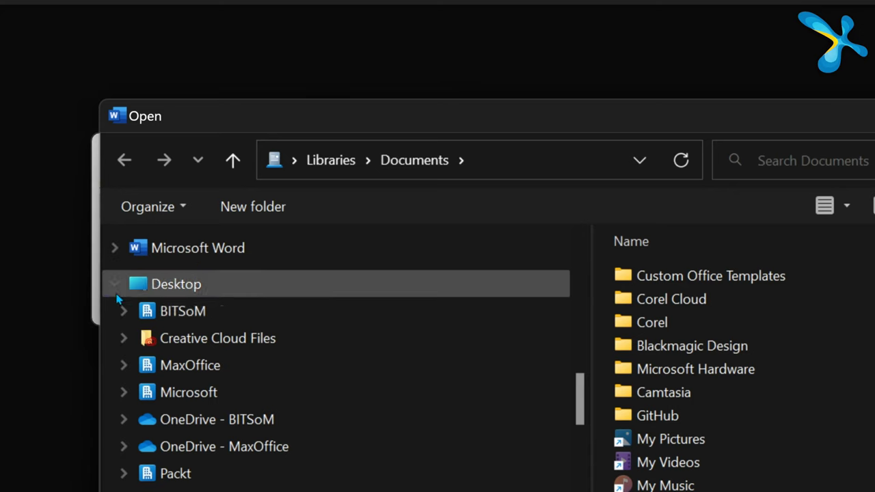
{"action": "scroll", "coordinate": [180, 335], "scroll_direction": "up", "scroll_amount": 5}
{"action": "scroll", "coordinate": [182, 335], "scroll_direction": "down", "scroll_amount": 2}
{"action": "left_click", "coordinate": [218, 425]}
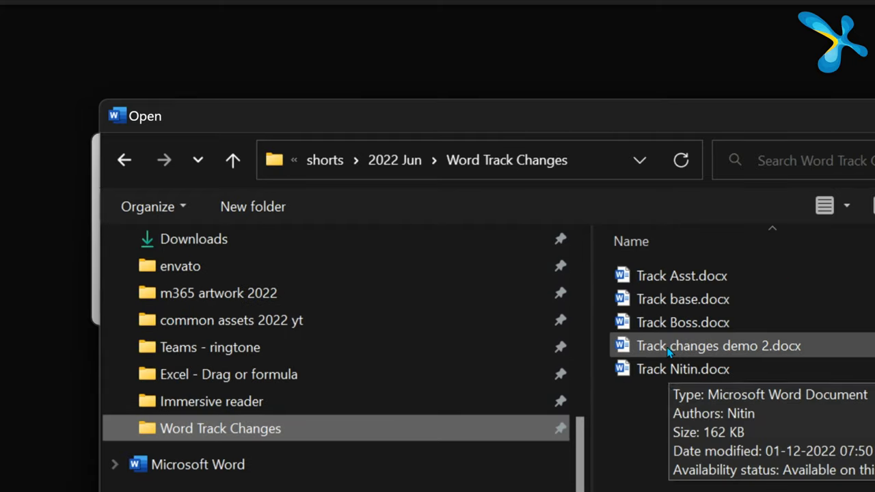
{"action": "double_click", "coordinate": [686, 365]}
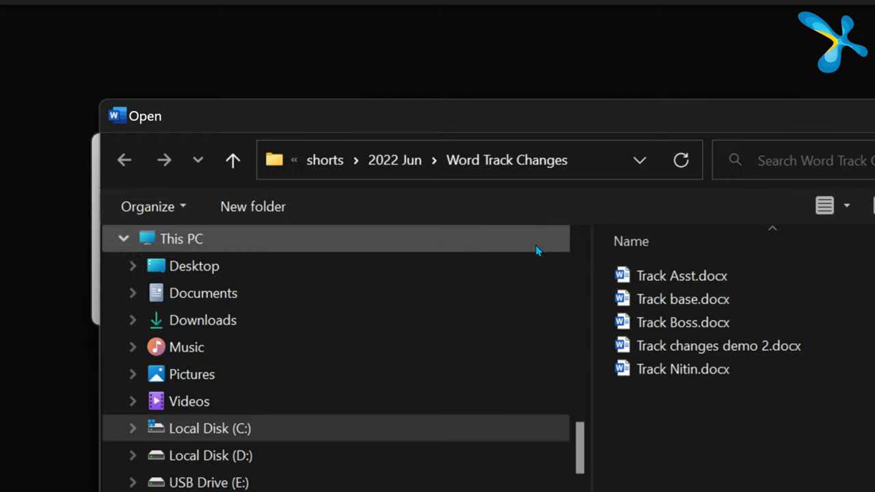
{"action": "double_click", "coordinate": [681, 275]}
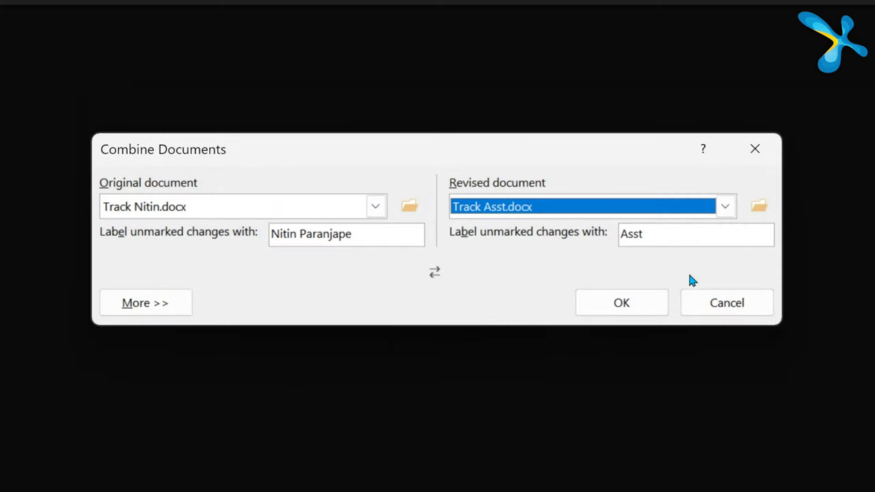
Step: Check the More >> settings, combine the two documents, and inspect the tracked 15-min insertion
{"action": "left_click", "coordinate": [177, 312]}
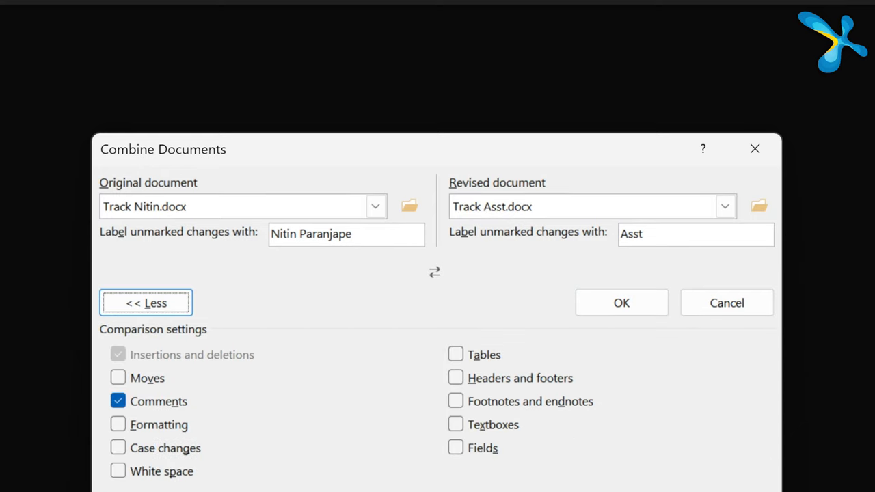
{"action": "left_click", "coordinate": [622, 304]}
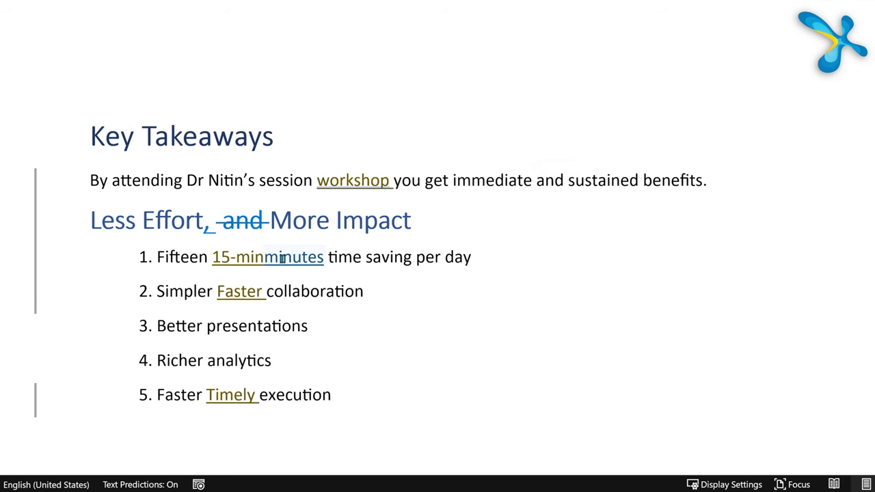
{"action": "left_click", "coordinate": [240, 258]}
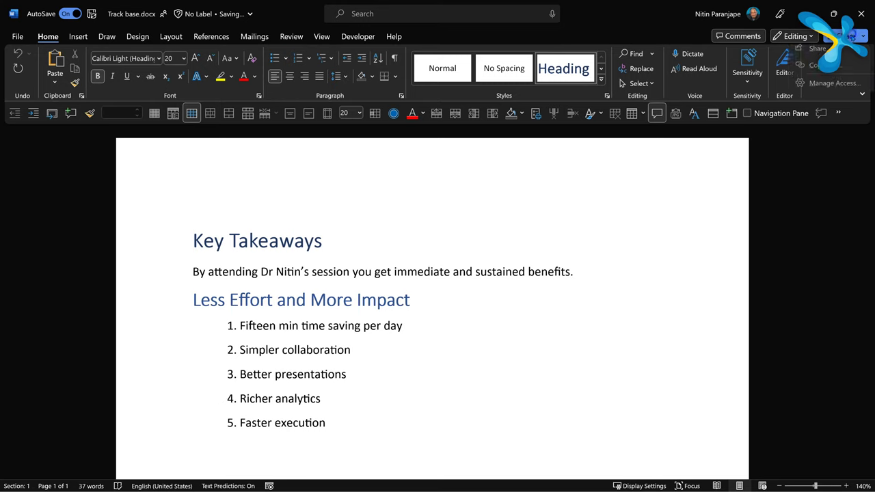
Step: Change the Track base.docx share link permission from Can edit to Can review and apply
{"action": "left_click", "coordinate": [813, 53]}
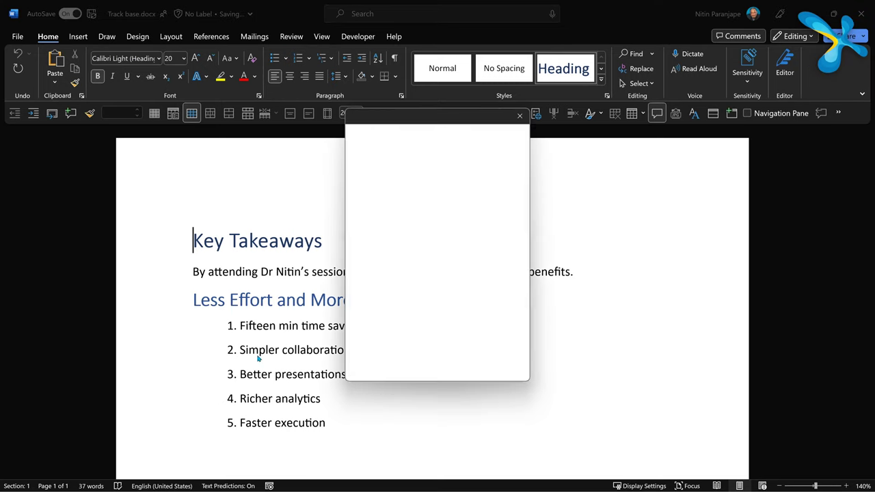
{"action": "left_click", "coordinate": [415, 173]}
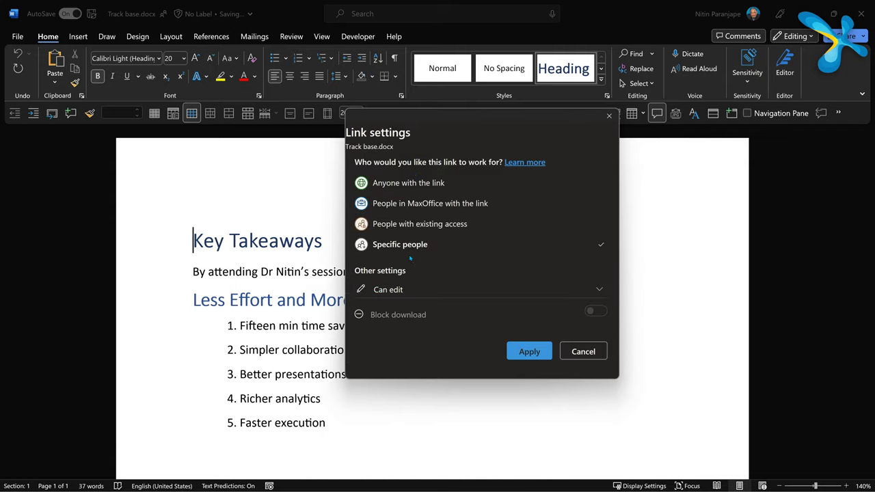
{"action": "left_click", "coordinate": [386, 292]}
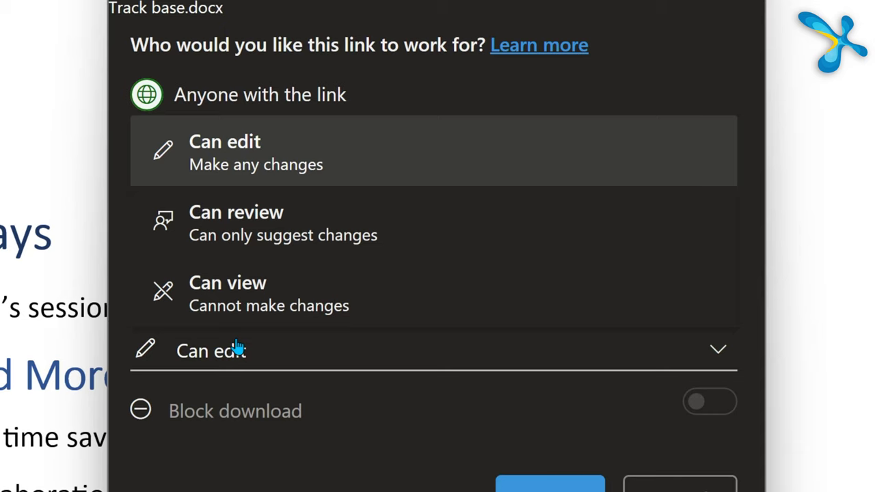
{"action": "left_click", "coordinate": [277, 235]}
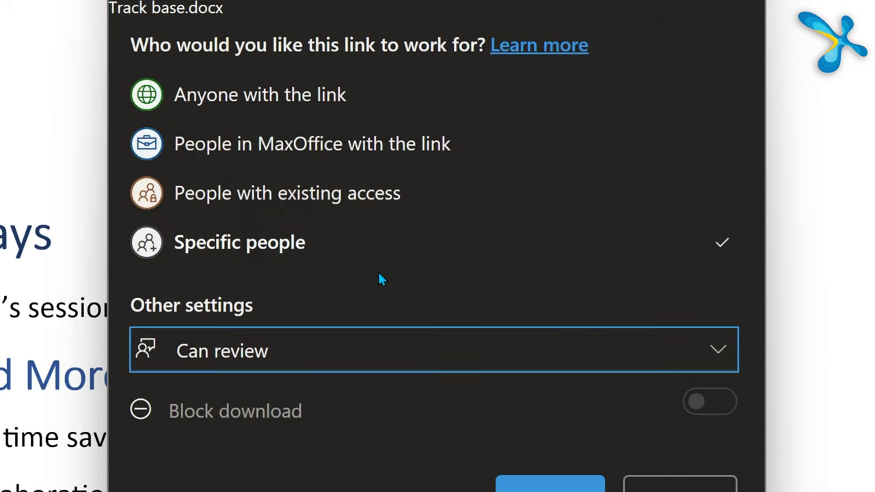
{"action": "left_click", "coordinate": [528, 484]}
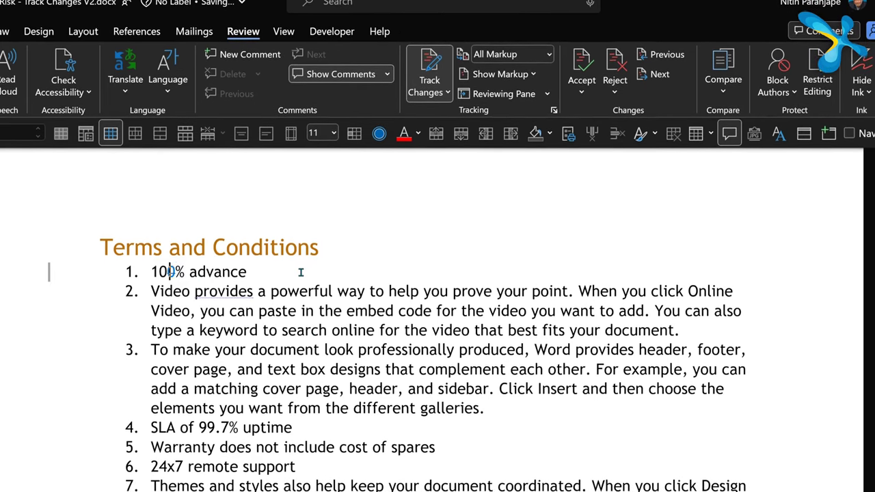
Step: Overtype the advance 100% with 5, the 99.7% uptime with 100, and 'remote' with 'on-site'
{"action": "key", "text": "ctrl+shift+Left"}
{"action": "type", "text": "5"}
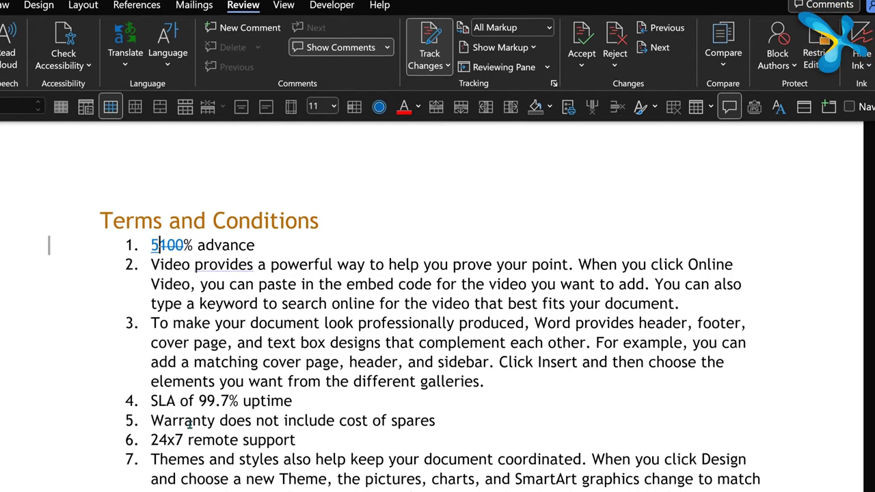
{"action": "double_click", "coordinate": [214, 408]}
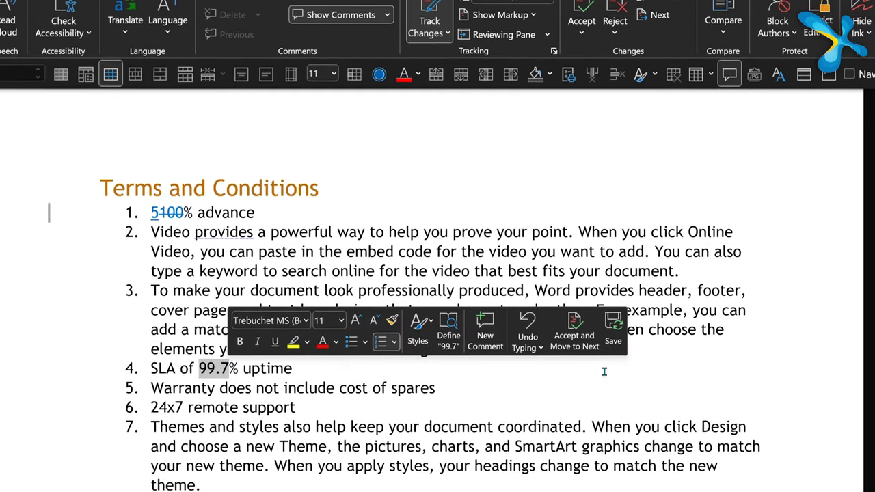
{"action": "type", "text": "100"}
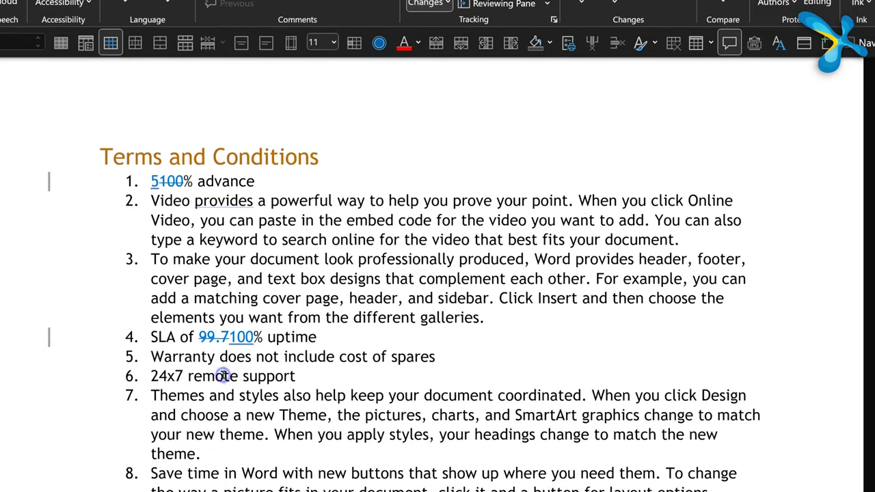
{"action": "double_click", "coordinate": [211, 383]}
{"action": "type", "text": "on-site"}
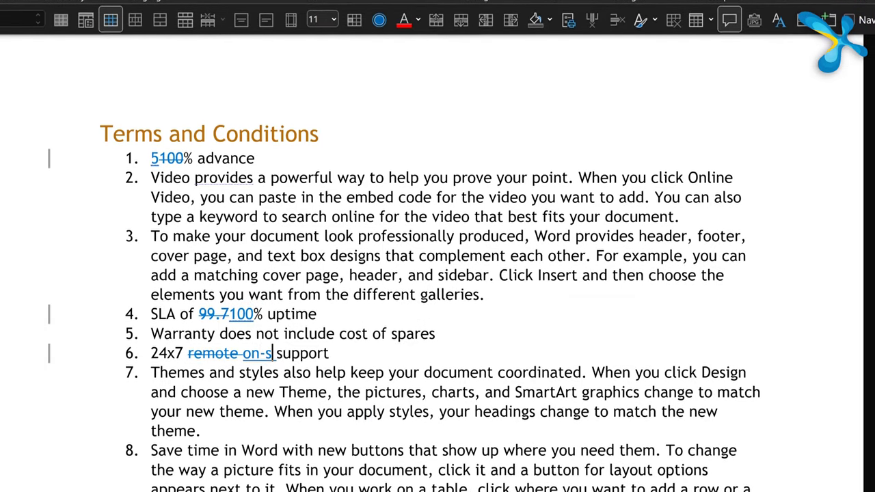
Step: Select 'years' in item 10 for the change to 3 days of support
{"action": "scroll", "coordinate": [286, 339], "scroll_direction": "down", "scroll_amount": 3}
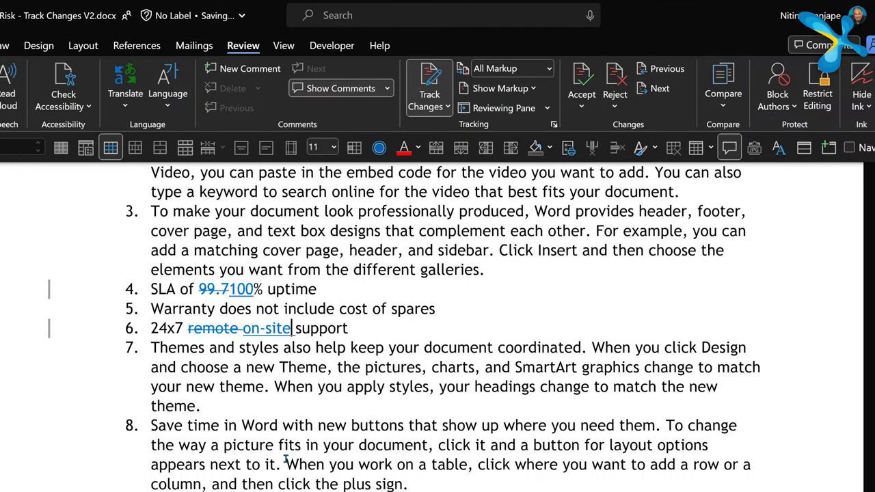
{"action": "scroll", "coordinate": [285, 463], "scroll_direction": "down", "scroll_amount": 3}
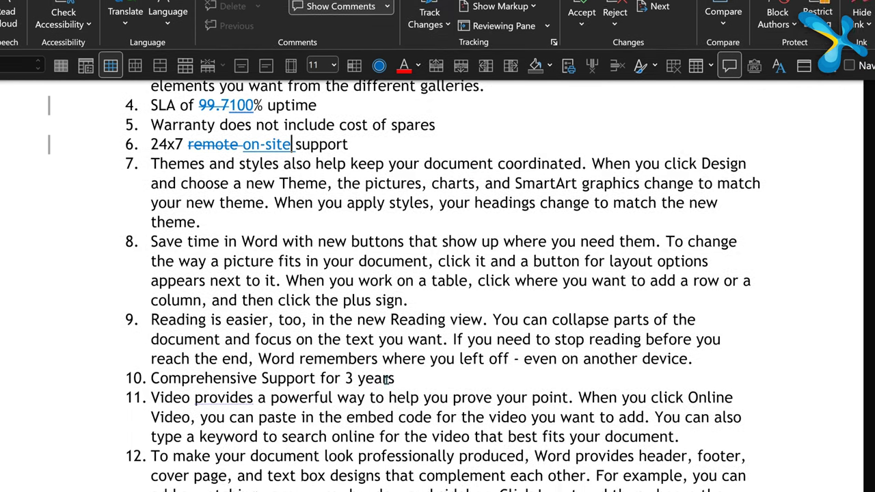
{"action": "double_click", "coordinate": [386, 462]}
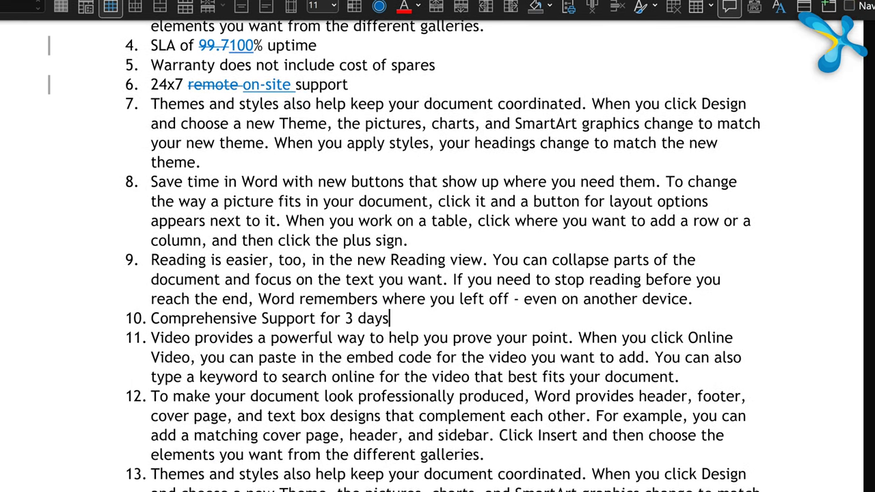
{"action": "scroll", "coordinate": [244, 67], "scroll_direction": "up", "scroll_amount": 3}
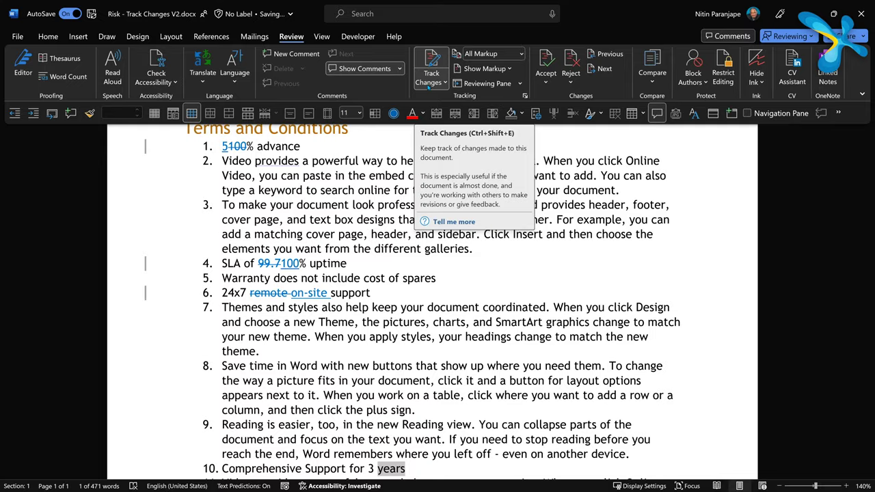
Step: Lock Track Changes with a password so other authors cannot switch tracking off
{"action": "left_click", "coordinate": [422, 146]}
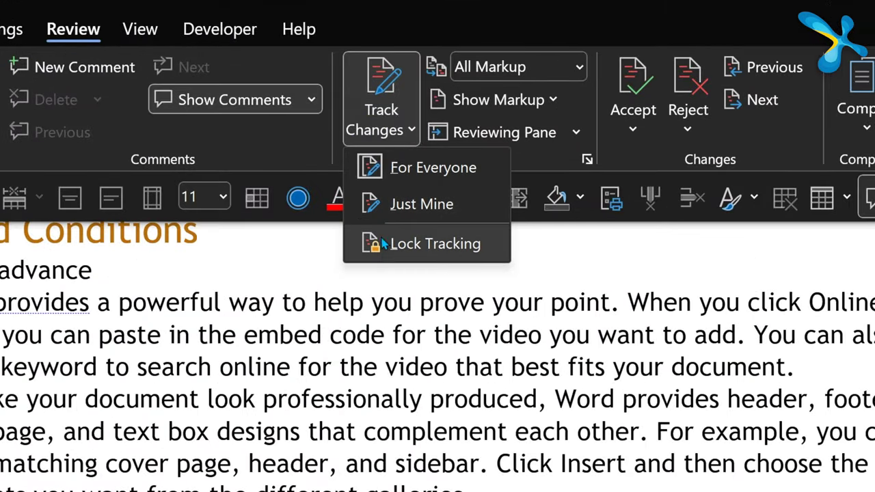
{"action": "left_click", "coordinate": [383, 247]}
{"action": "type", "text": "1"}
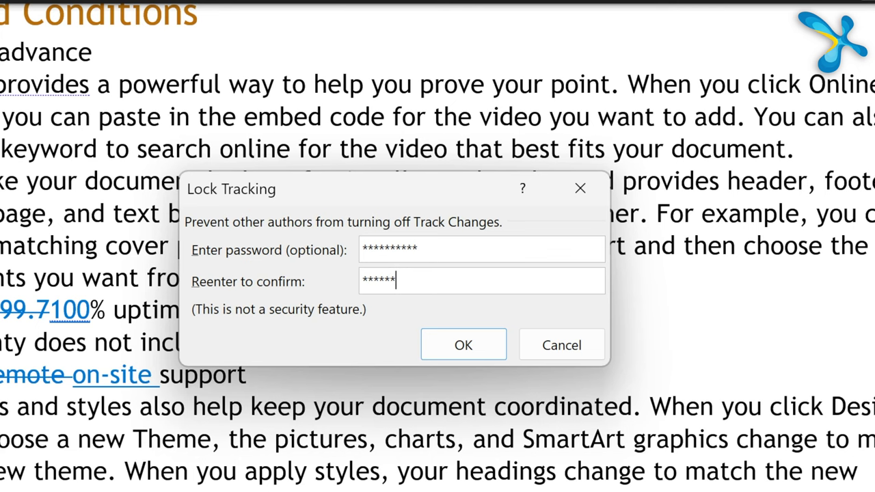
{"action": "left_click", "coordinate": [458, 345]}
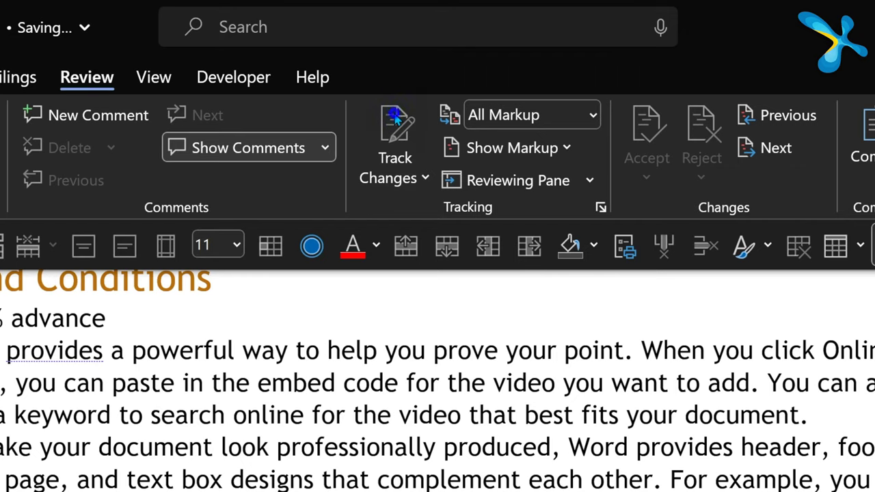
{"action": "scroll", "coordinate": [437, 376], "scroll_direction": "down", "scroll_amount": 2}
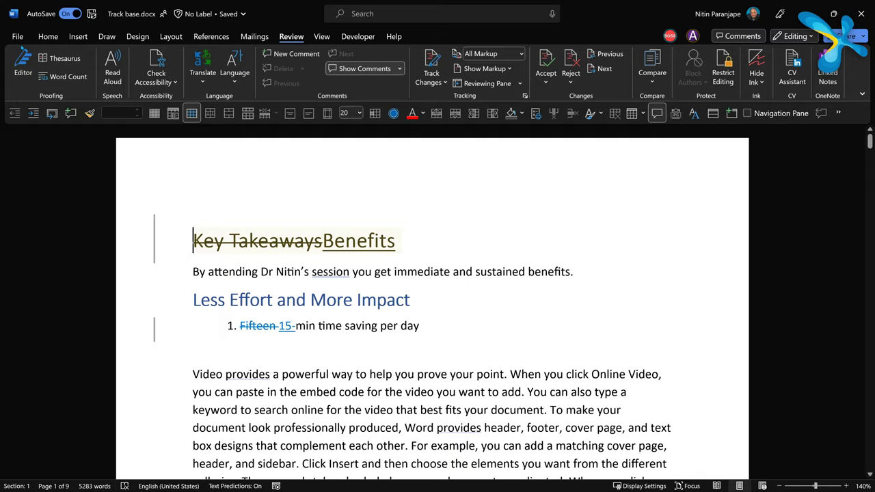
Step: Type '15' in place of 'Fifteen', then print the List of Markup to PDF
{"action": "type", "text": "15-min time saving per day"}
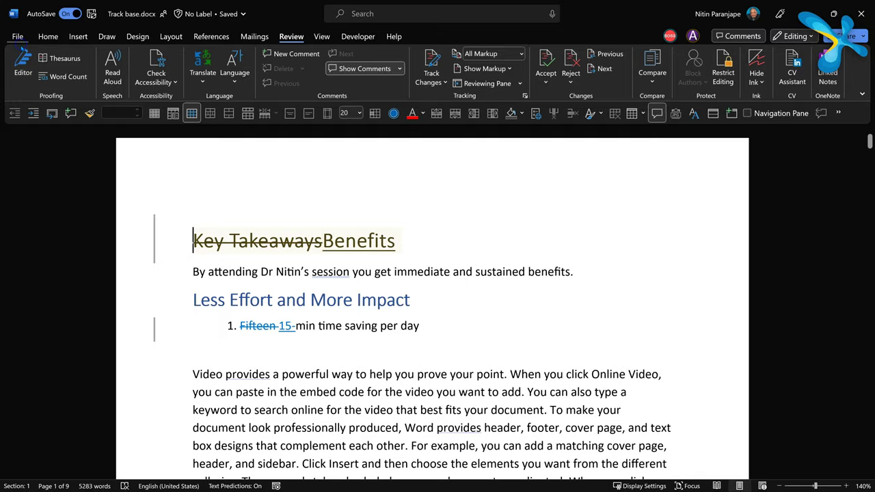
{"action": "left_click", "coordinate": [24, 36]}
{"action": "left_click", "coordinate": [32, 189]}
{"action": "left_click", "coordinate": [157, 197]}
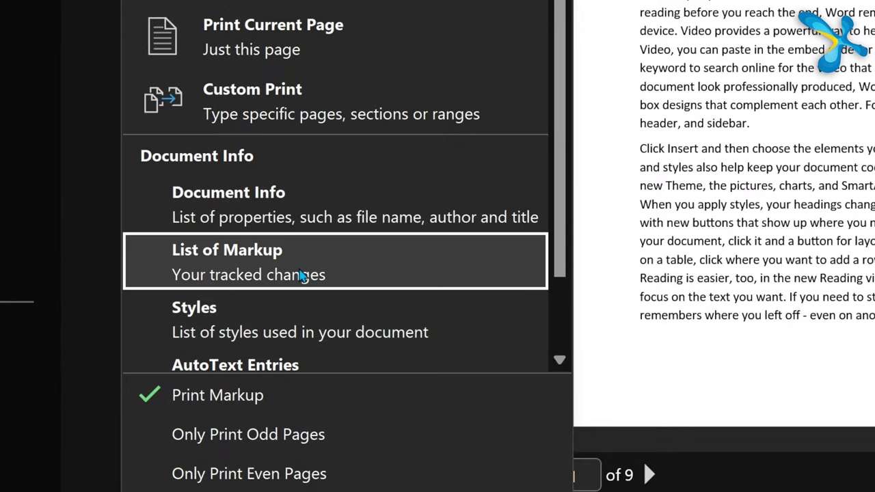
{"action": "left_click", "coordinate": [301, 275]}
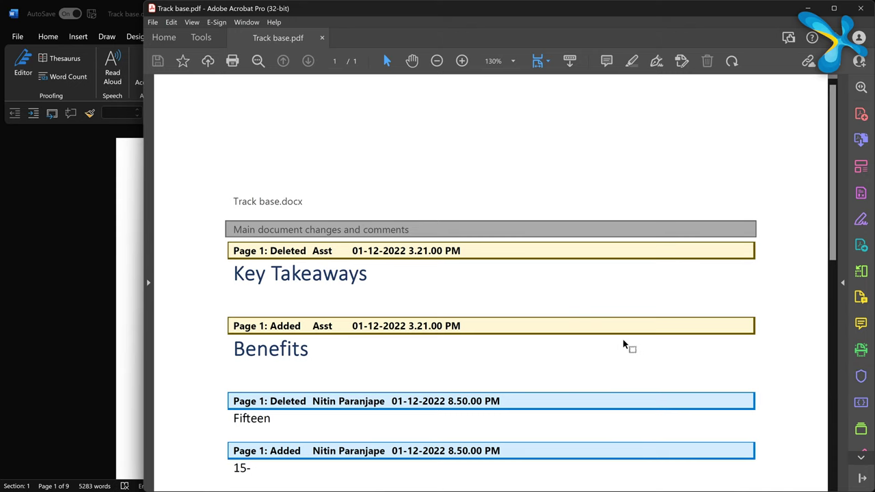
{"action": "scroll", "coordinate": [624, 345], "scroll_direction": "down", "scroll_amount": 3}
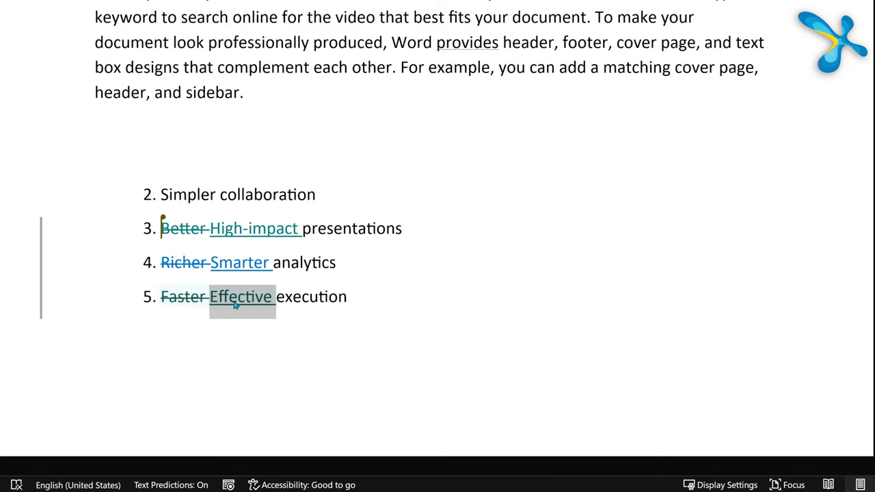
Step: Show the accept-or-reject card for the tracked change from 'Faster' to 'Effective' in item 5
{"action": "left_click", "coordinate": [235, 300]}
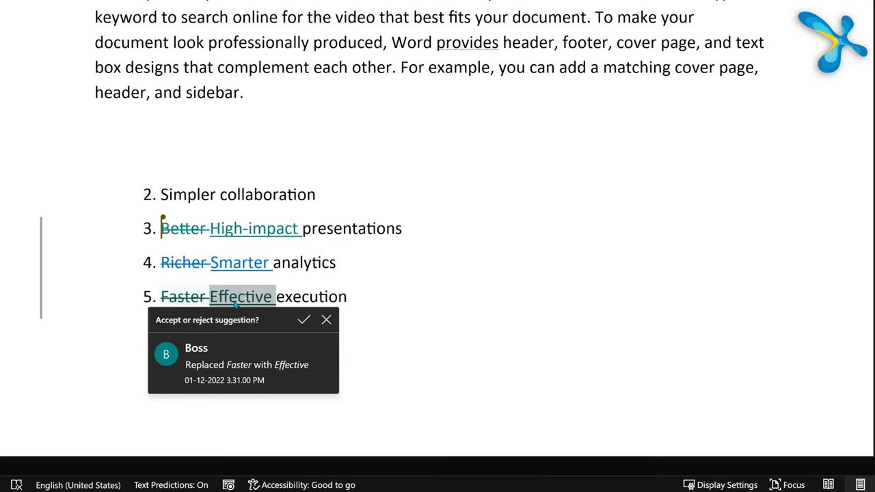